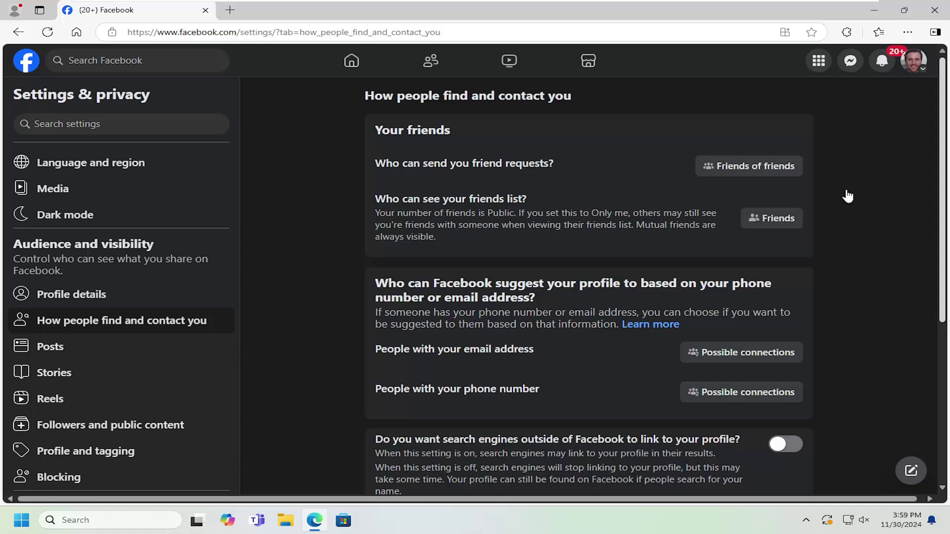
Pick the first Uploads photo, the tree-above-a-canyon landscape, as the new profile picture.
left_click(914, 66)
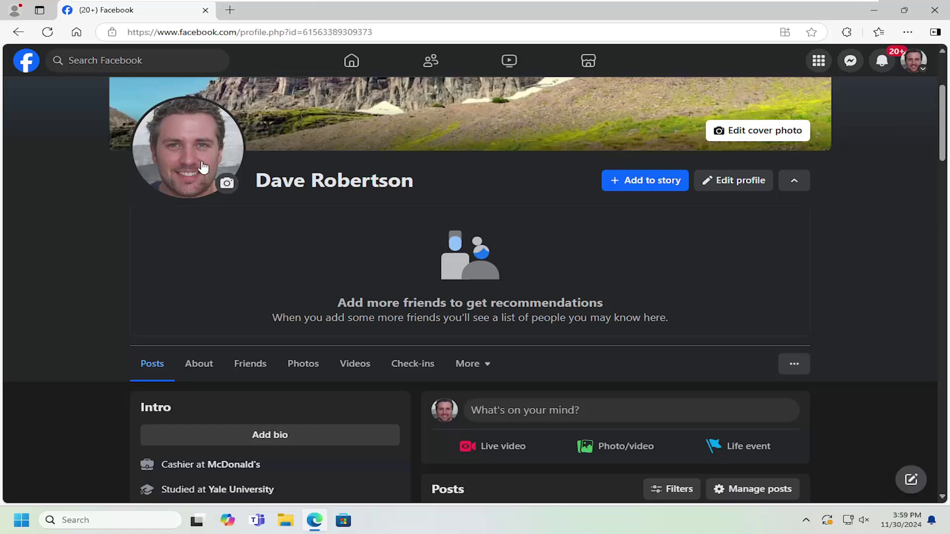
left_click(221, 181)
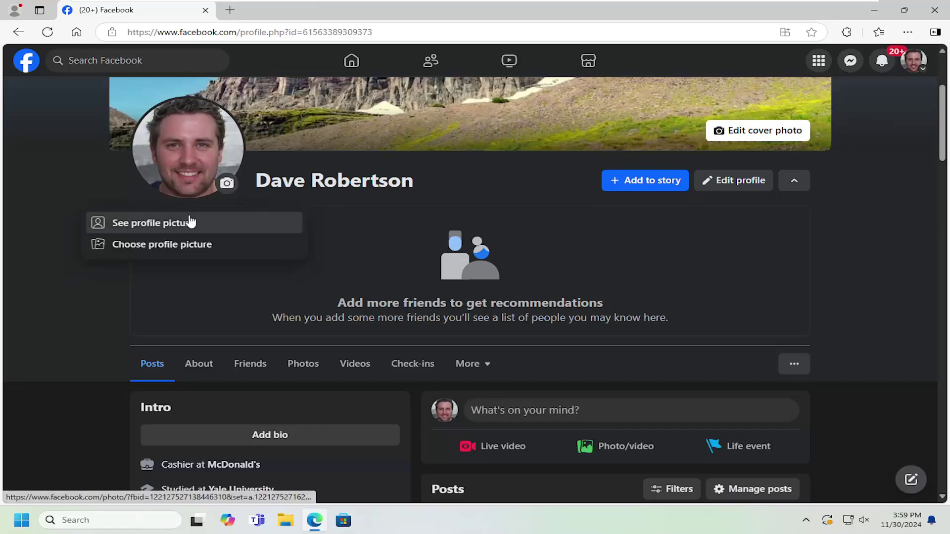
left_click(169, 247)
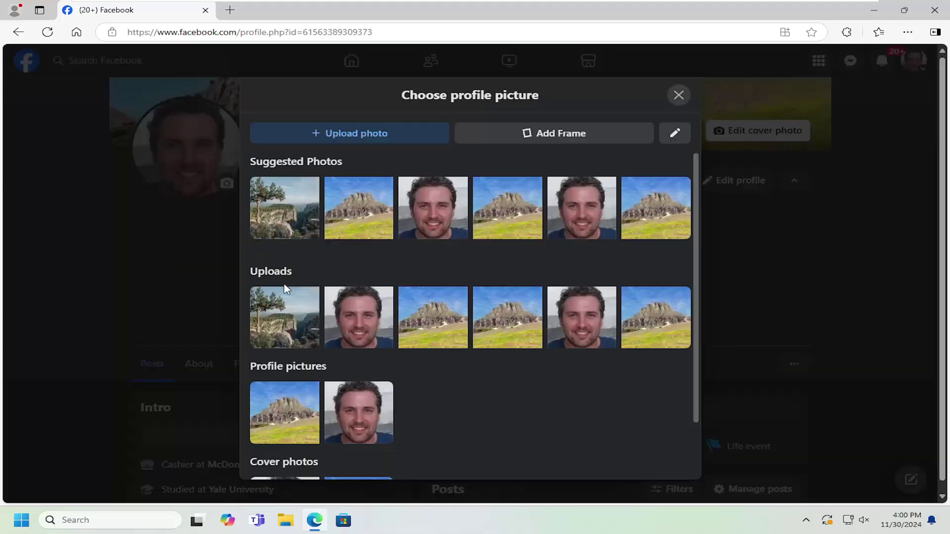
scroll(348, 364, "down", 1)
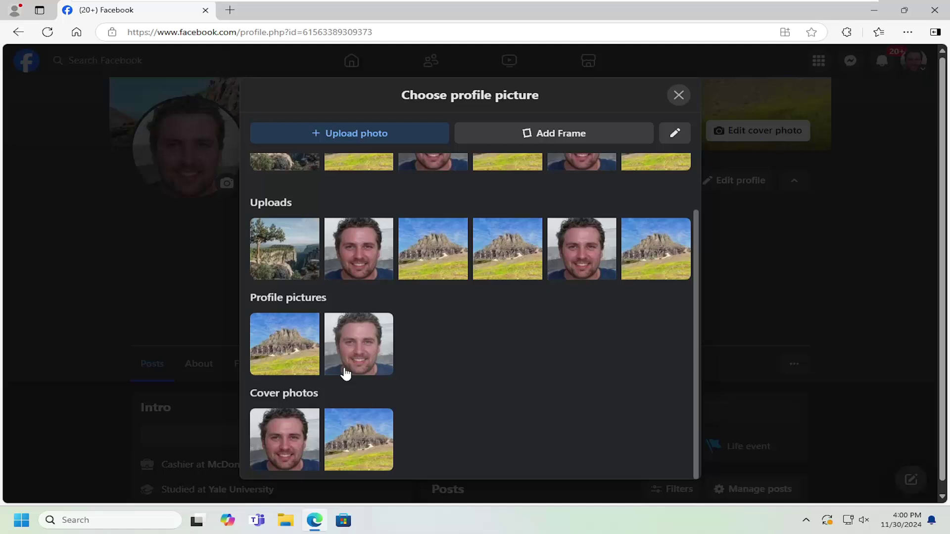
scroll(341, 357, "up", 1)
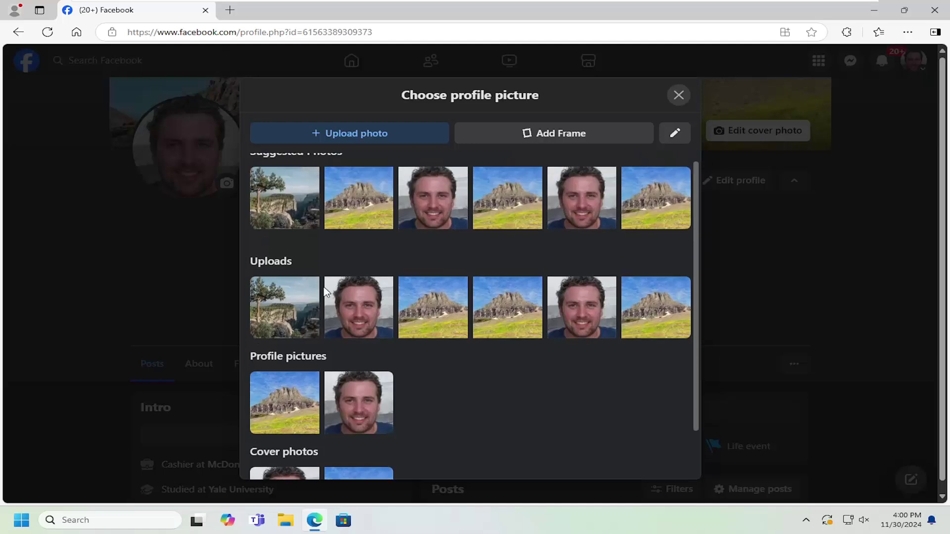
left_click(292, 304)
scroll(575, 236, "down", 1)
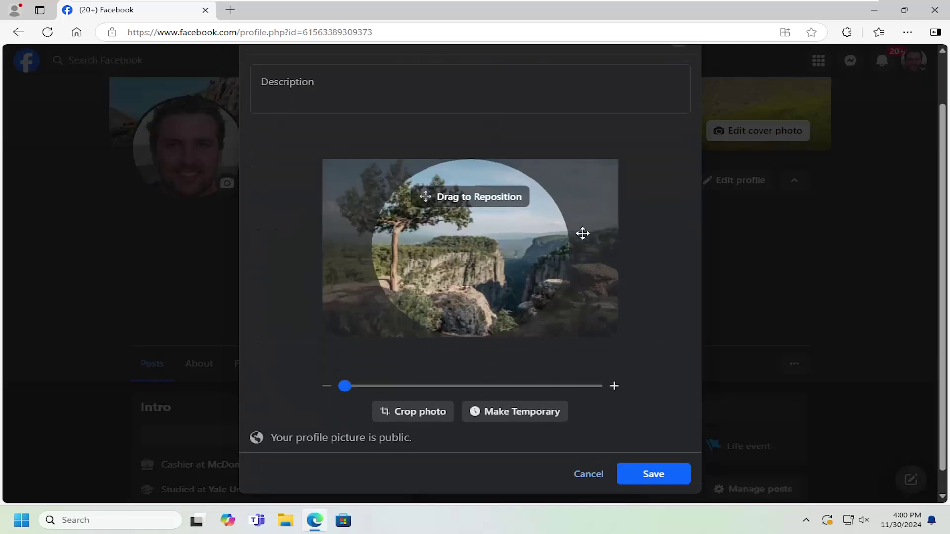
Make the canyon profile picture temporary with switch back set to Never, and save it.
left_click(486, 413)
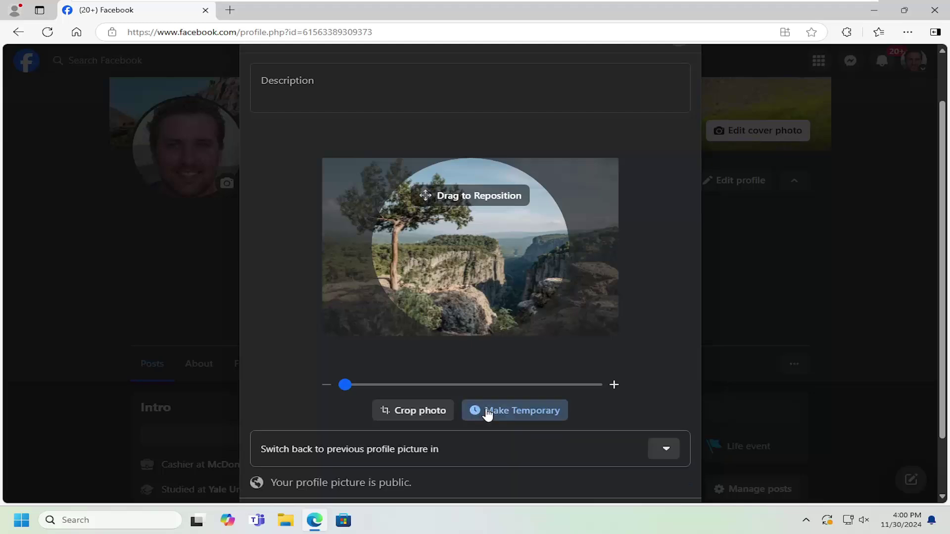
scroll(525, 324, "down", 1)
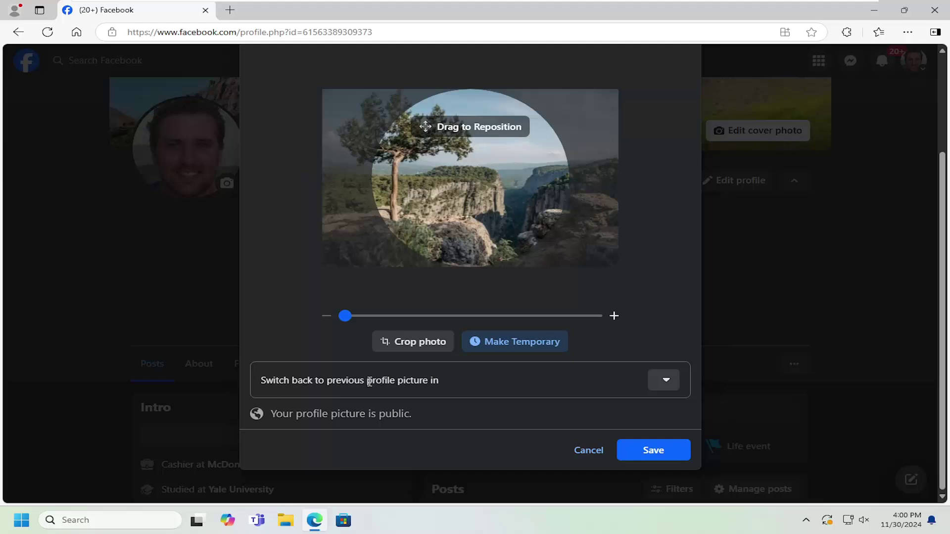
left_click(665, 381)
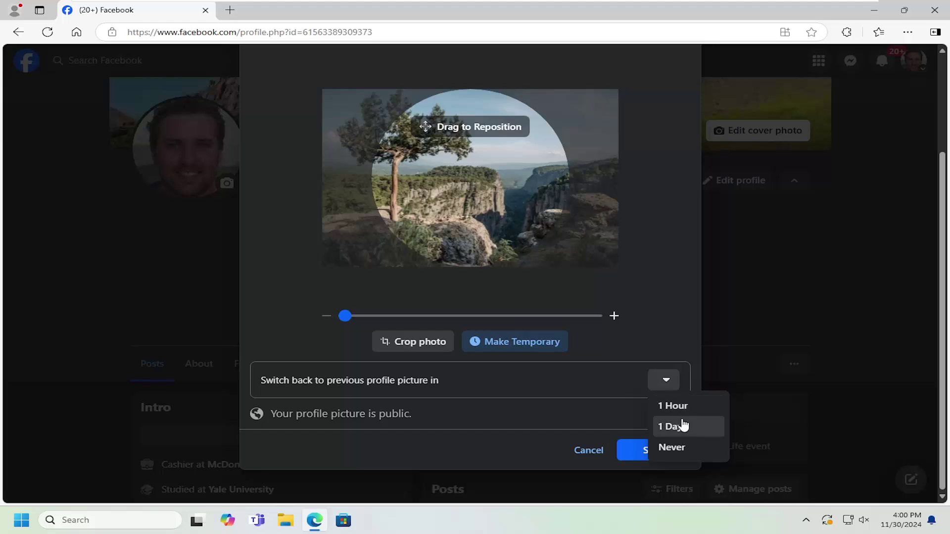
left_click(677, 450)
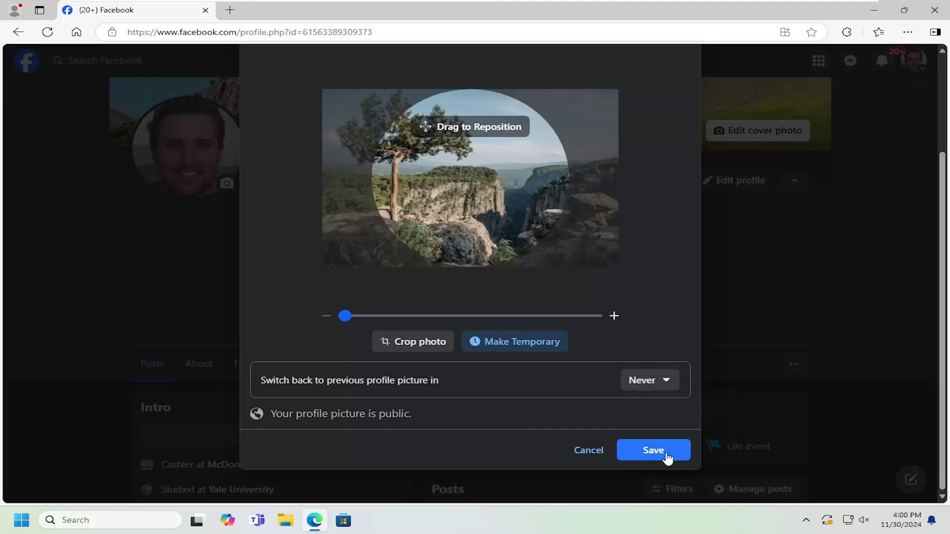
left_click(655, 451)
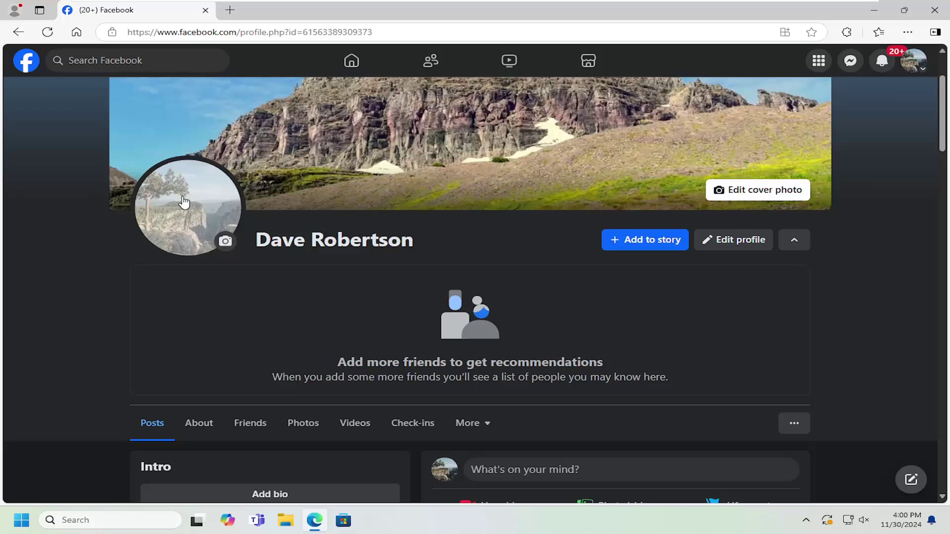
Choose the smiling-man portrait from Cover photos as the profile picture and save it.
left_click(183, 202)
left_click(169, 306)
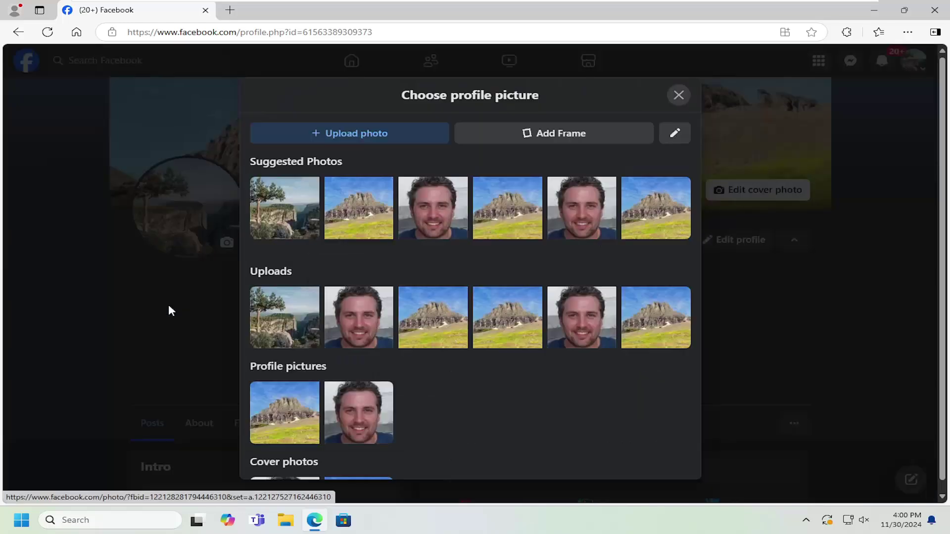
scroll(440, 251, "down", 2)
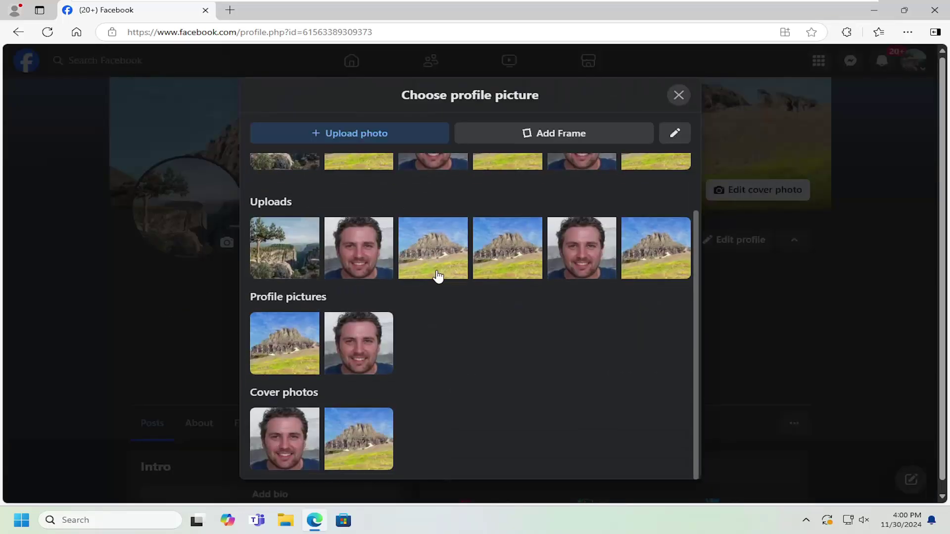
left_click(256, 431)
scroll(408, 355, "down", 2)
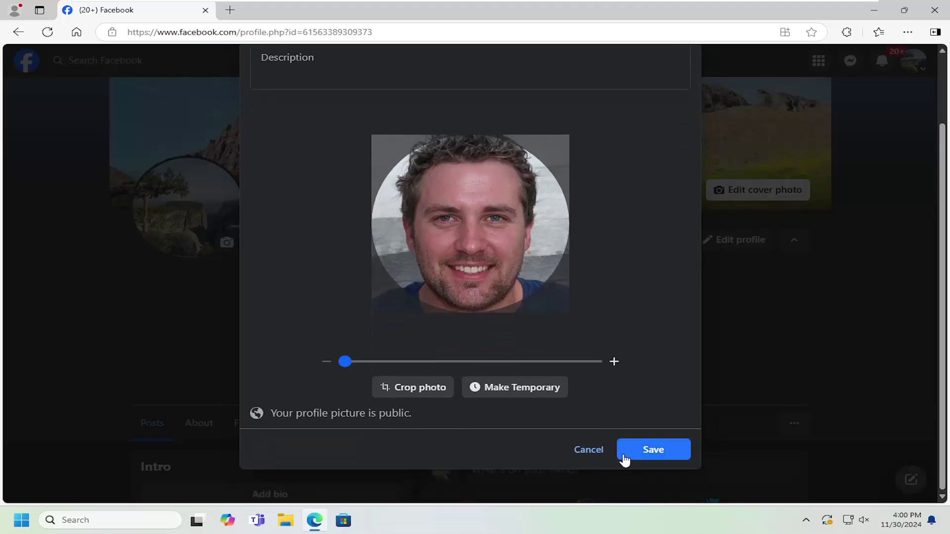
left_click(649, 455)
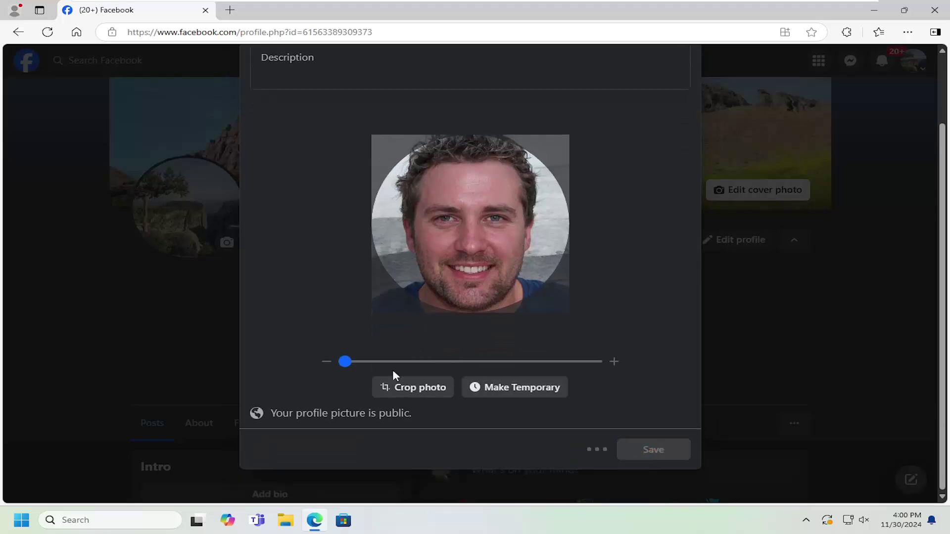